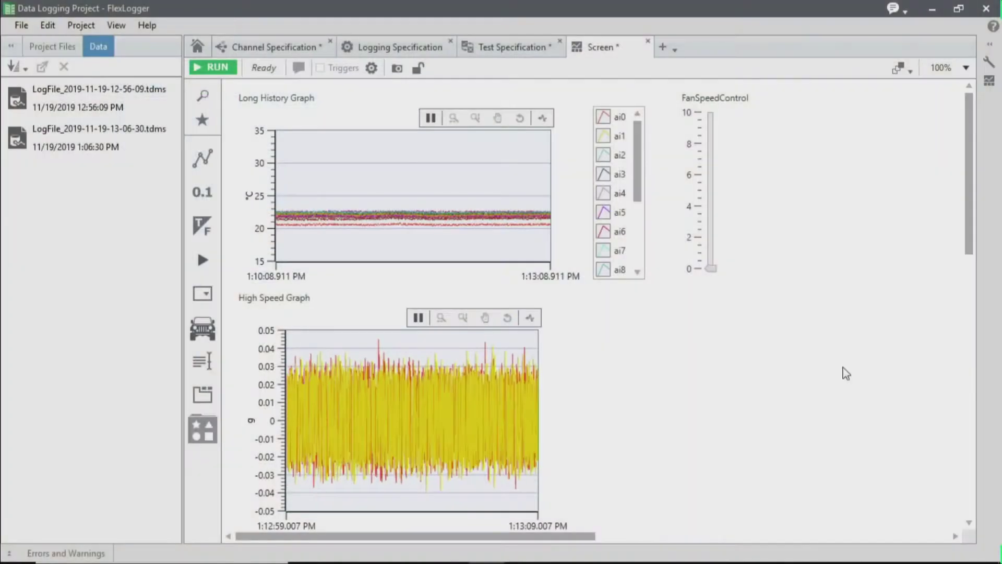
- Place a Tachometer beside the FanSpeedControl slider and map it to the RPM channel of cDAQ1
double_click(770, 138)
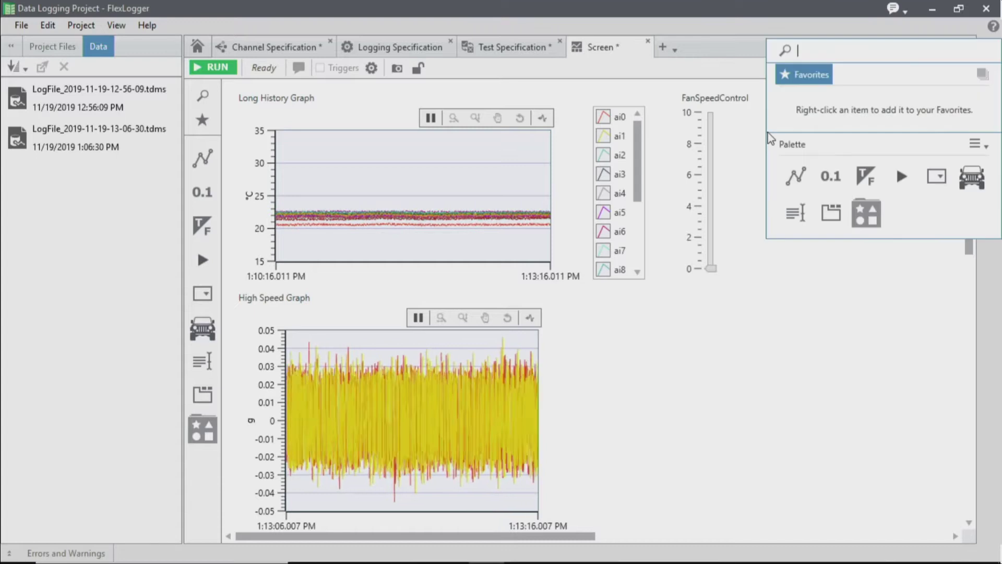
left_click(971, 179)
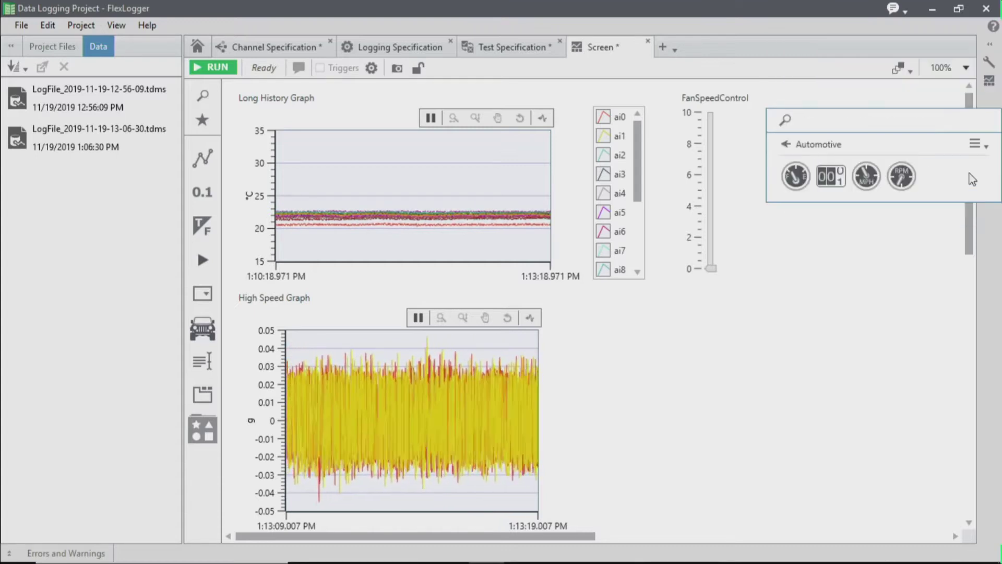
left_click_drag(906, 184, 834, 196)
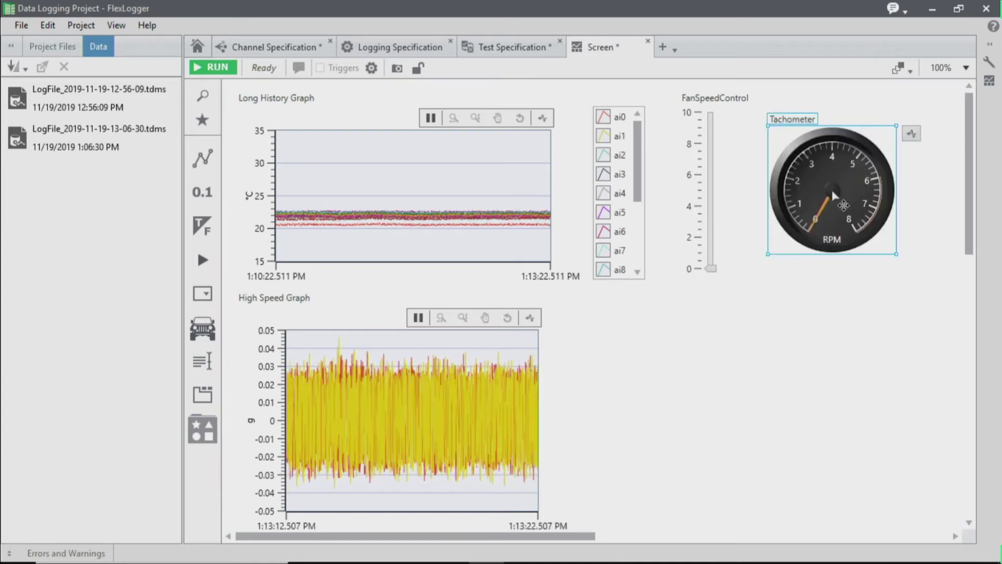
left_click(653, 196)
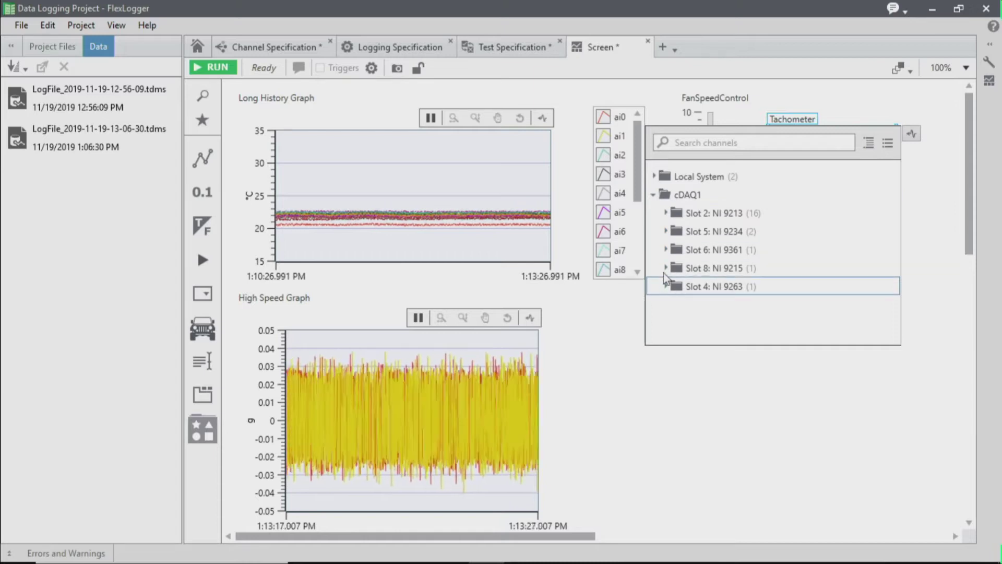
left_click(707, 268)
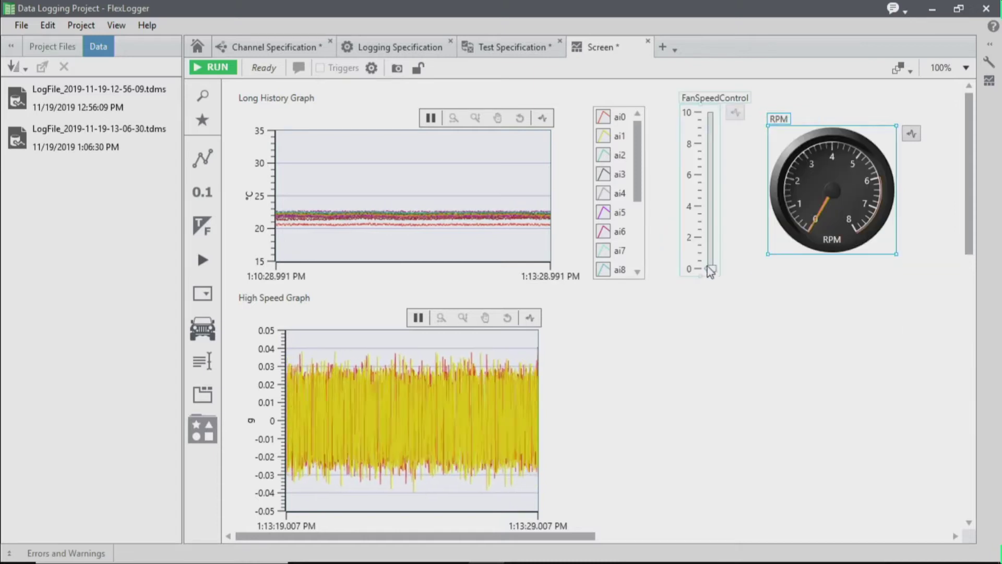
- Set the tachometer's maximum to 6000 and change its warning arc threshold to suit the new range
left_click(988, 84)
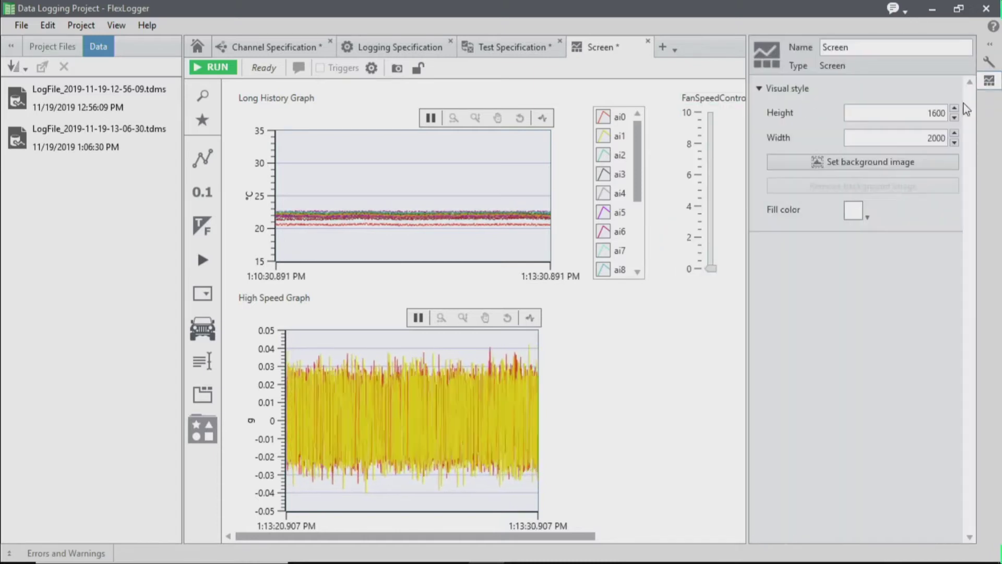
left_click(674, 343)
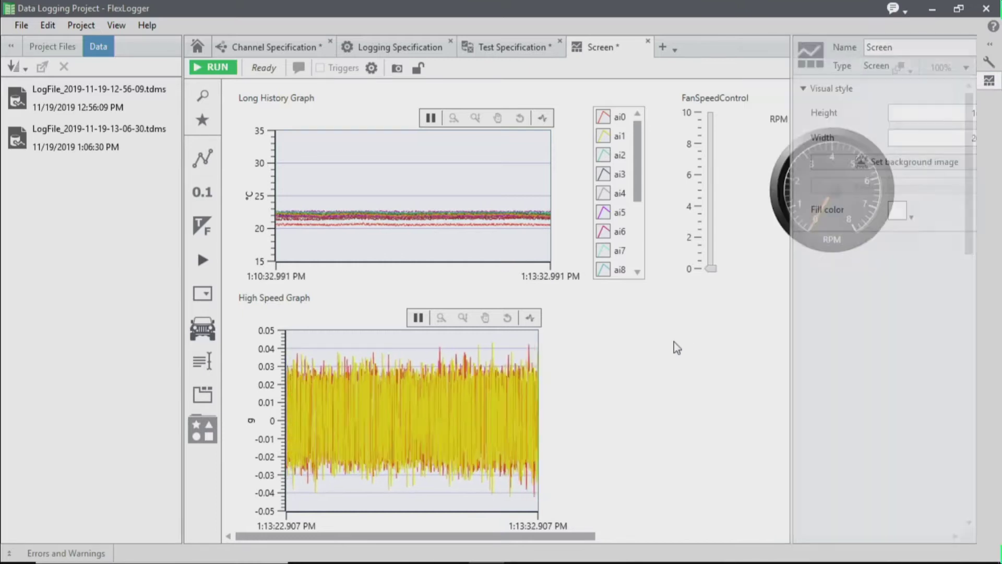
left_click(888, 224)
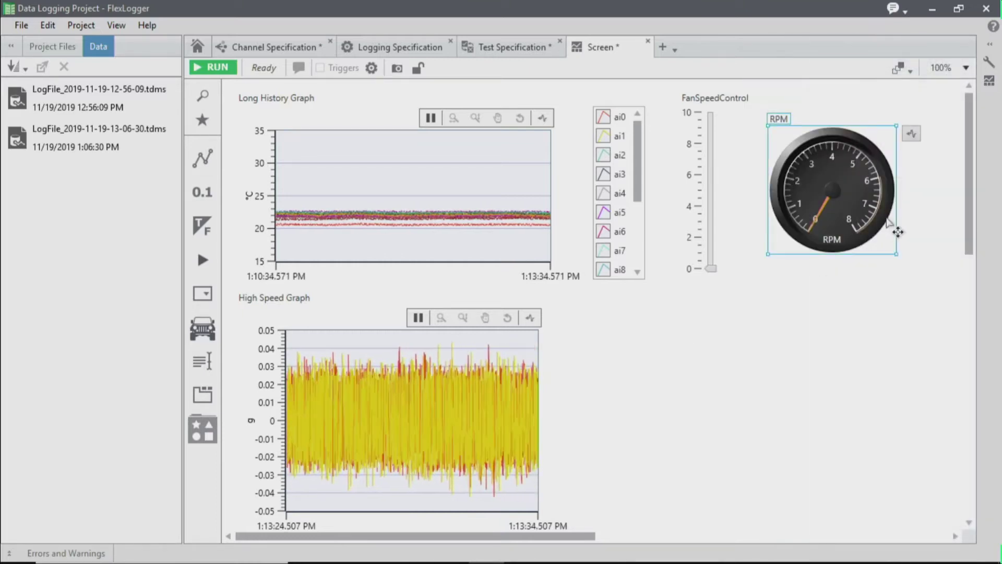
right_click(888, 223)
left_click(822, 259)
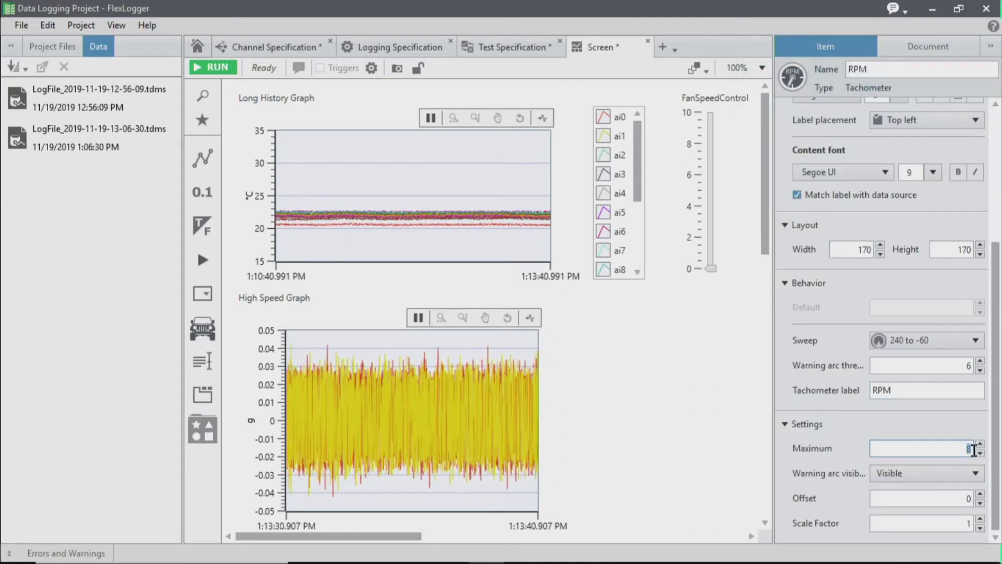
type("6000")
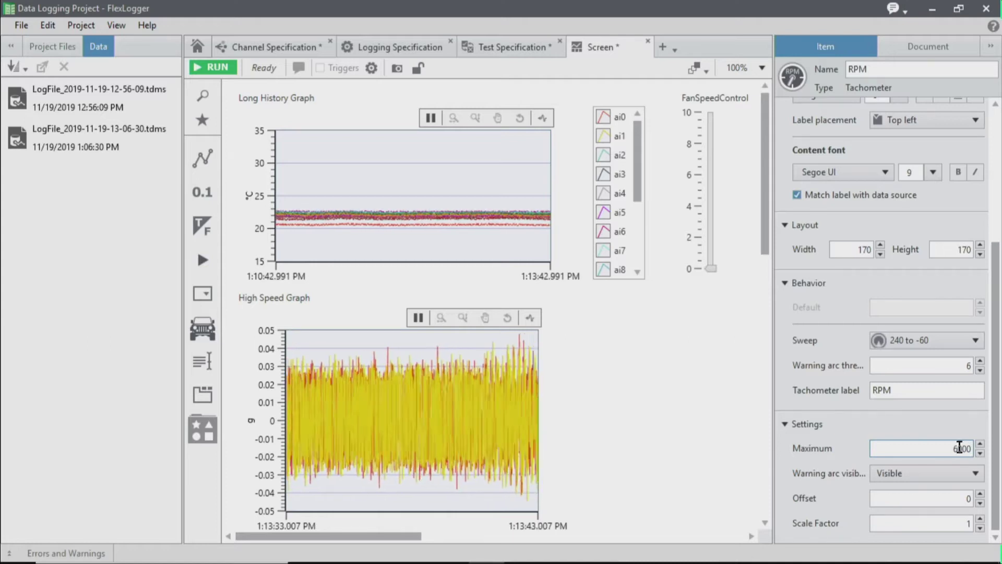
left_click(931, 423)
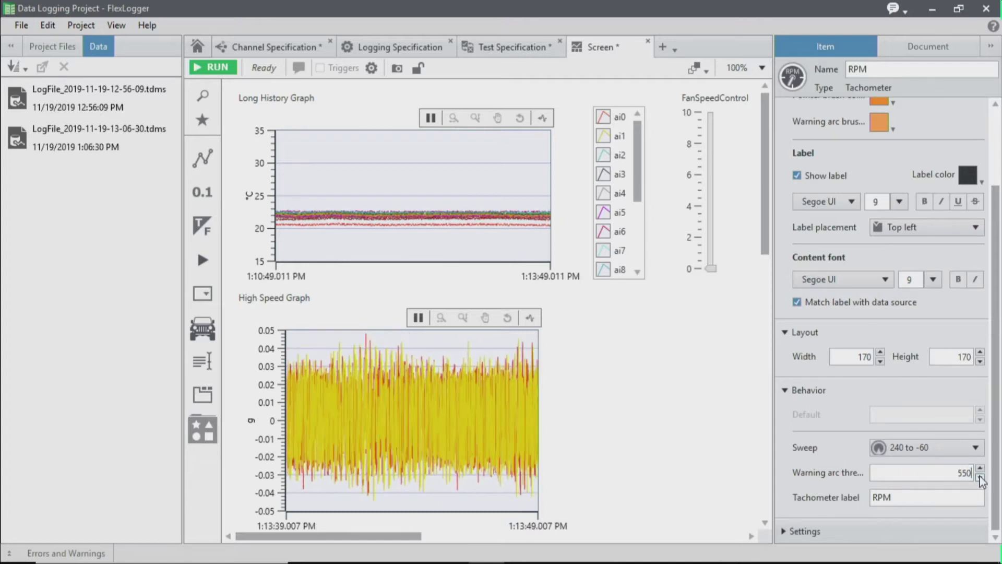
left_click(734, 406)
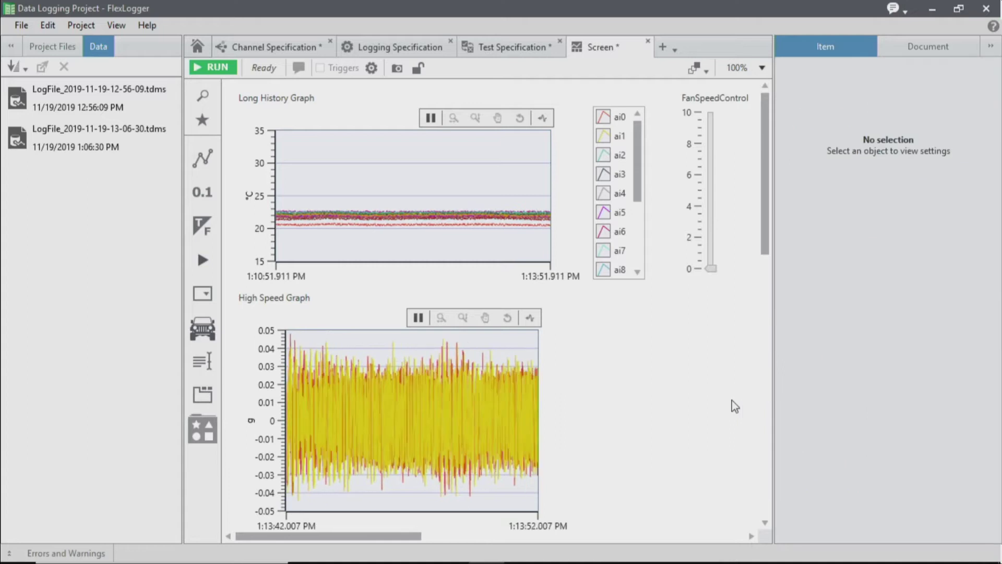
left_click(989, 50)
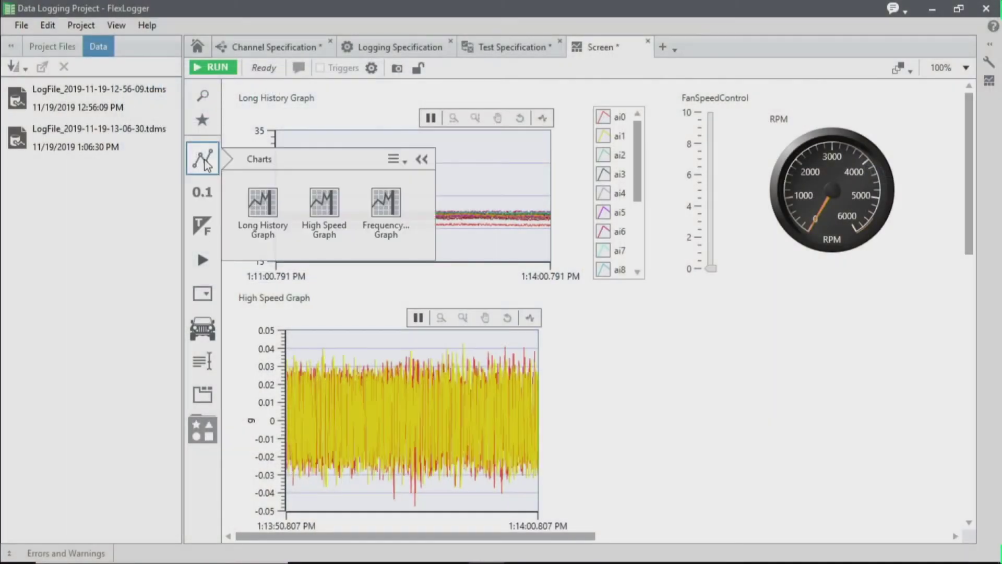
- Place a Frequency Spectrum Graph next to the High Speed Graph and map it to Accel_Y from cDAQ1 Slot 5: NI 9234
left_click(393, 215)
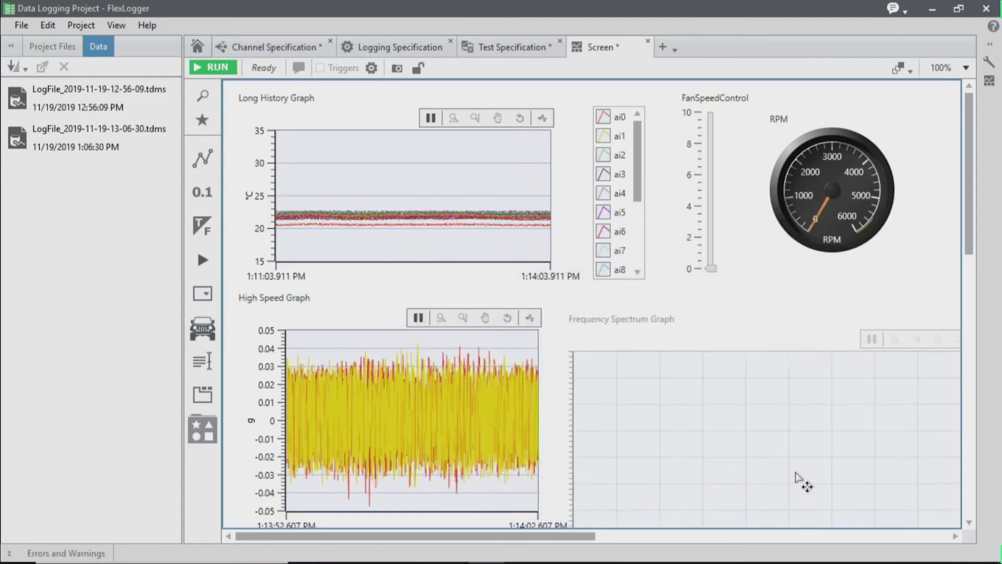
left_click(813, 457)
mouse_move(812, 452)
left_mouse_down()
mouse_move(813, 466)
mouse_move(806, 456)
left_mouse_up()
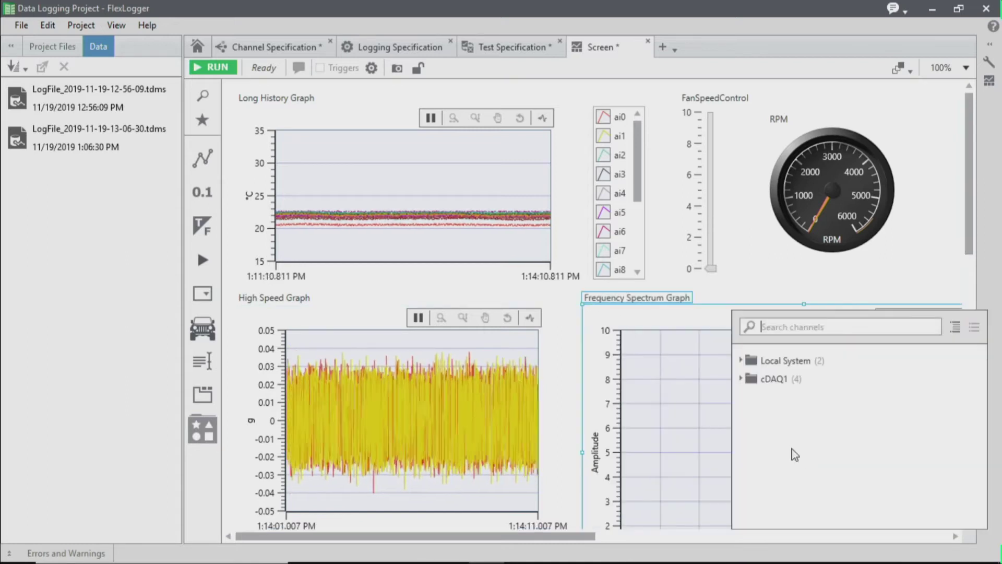
left_click(739, 378)
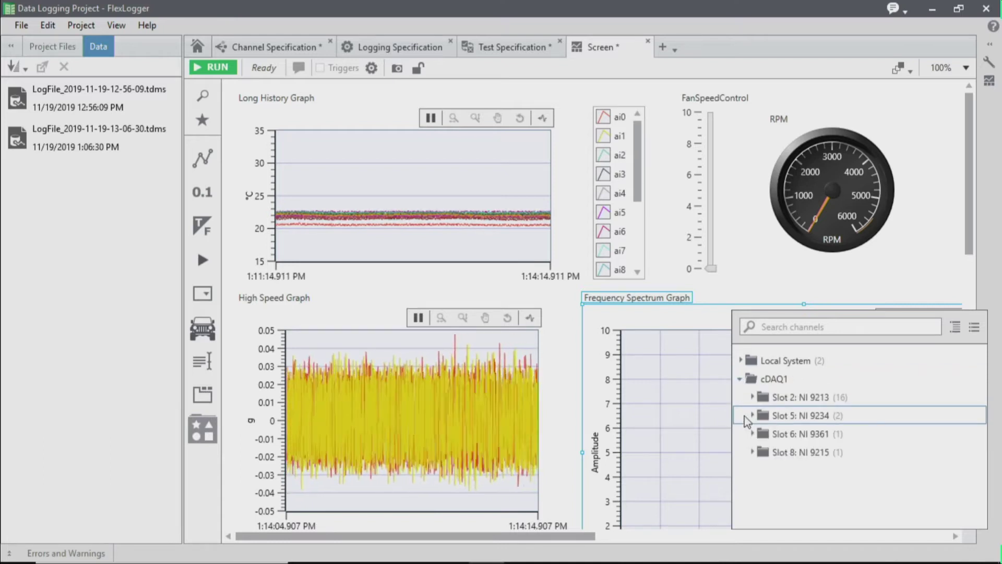
left_click(752, 416)
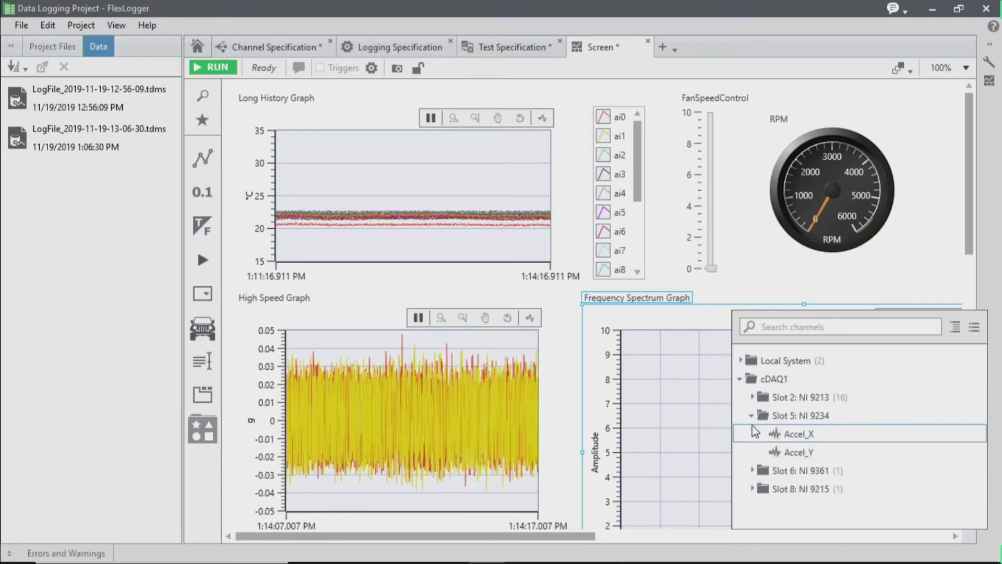
left_click(784, 453)
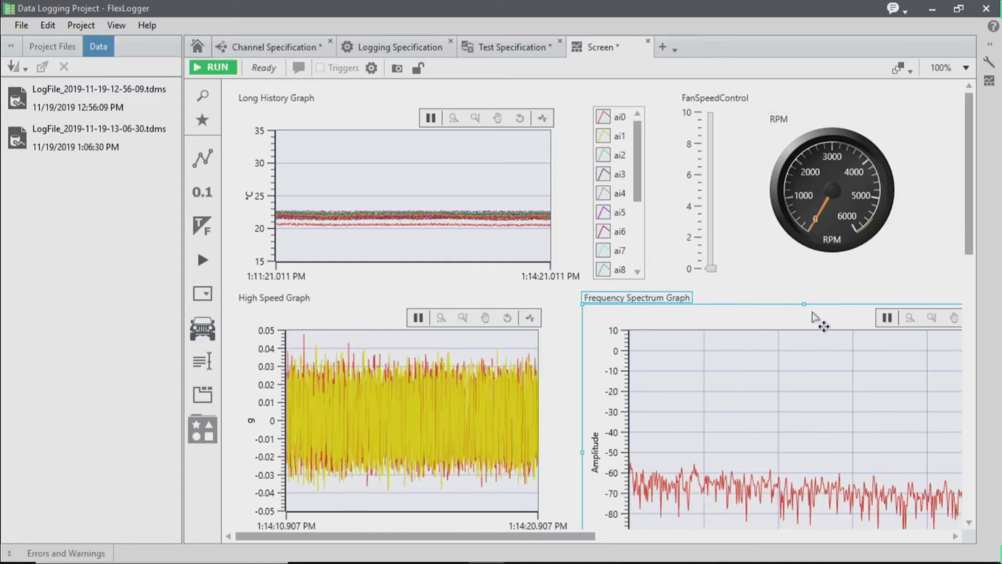
- Set the Frequency Spectrum Graph's window type to Gaussian and its frequency resolution to 1 Hz
right_click(812, 316)
left_click(824, 418)
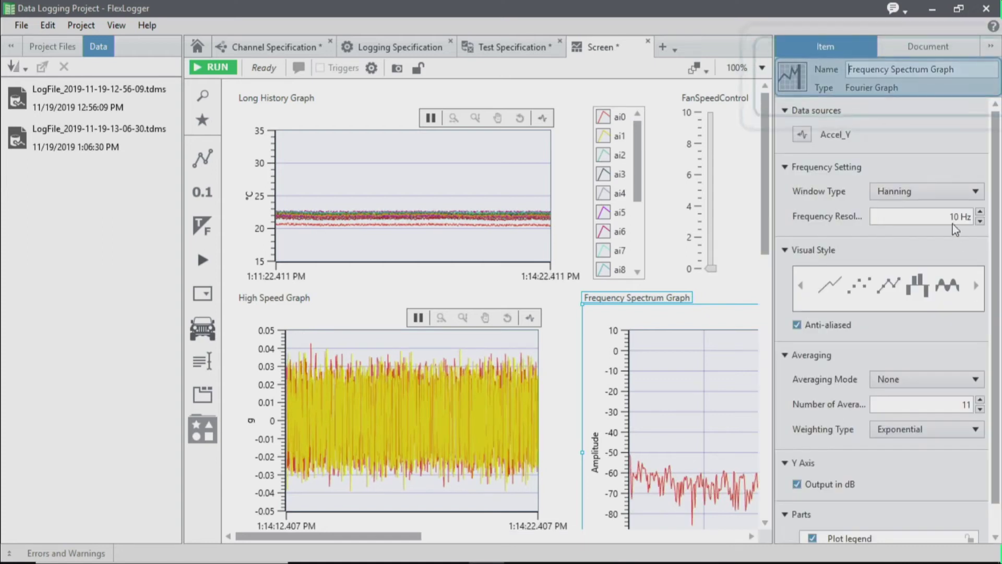
left_click(972, 192)
scroll(955, 328, "down", 3)
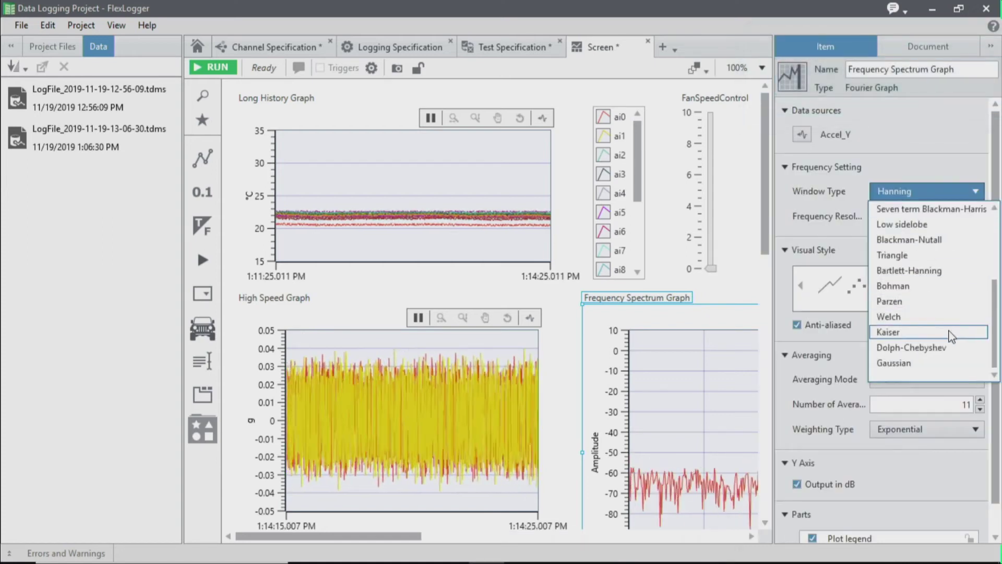
left_click(947, 365)
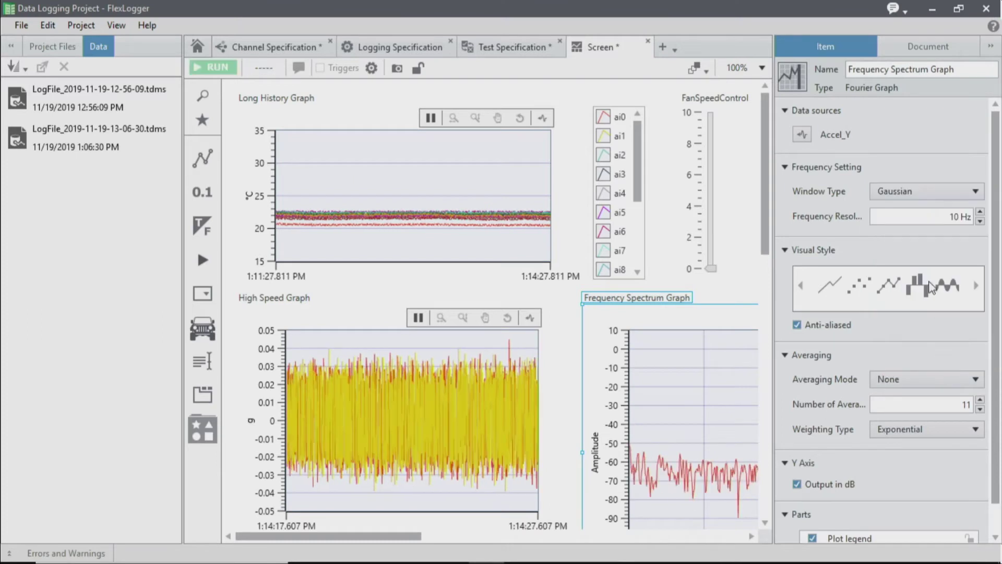
double_click(951, 222)
type("1")
- Set the Frequency Spectrum Graph's averaging mode to RMS
left_click(885, 251)
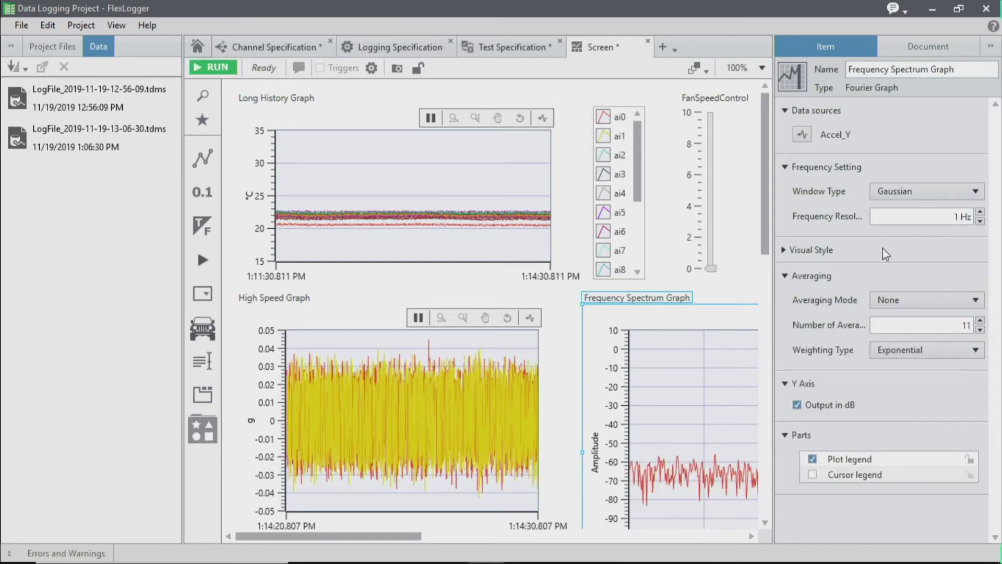
left_click(947, 300)
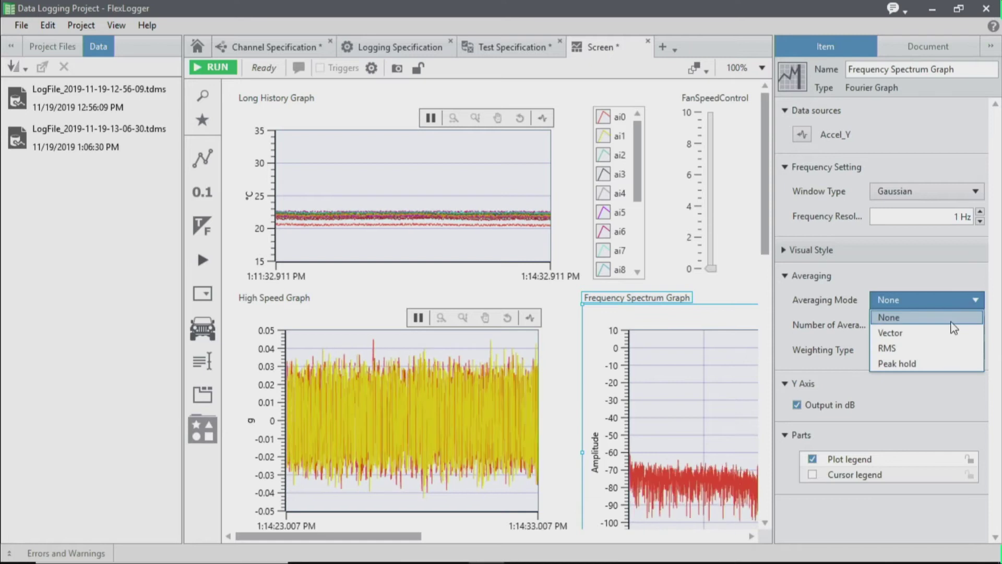
left_click(957, 348)
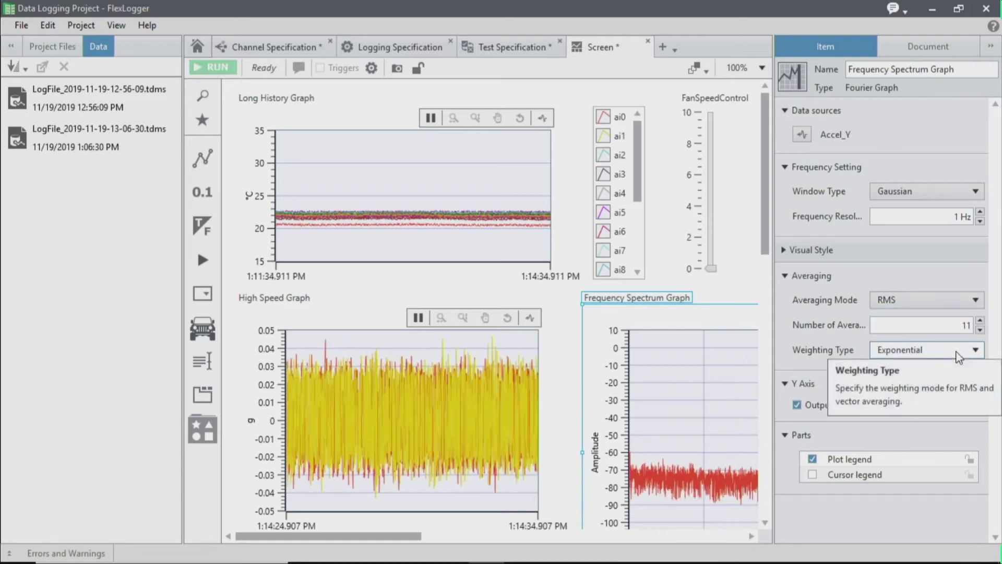
left_click(741, 285)
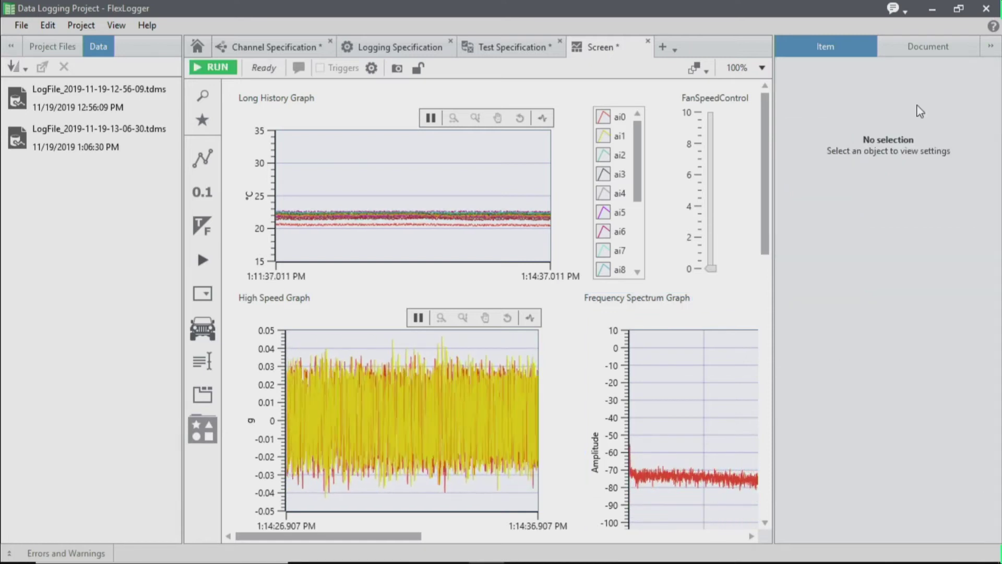
left_click(988, 47)
- Shrink the Frequency Spectrum Graph so that it fits beside the High Speed Graph with its legend in view
left_click(788, 358)
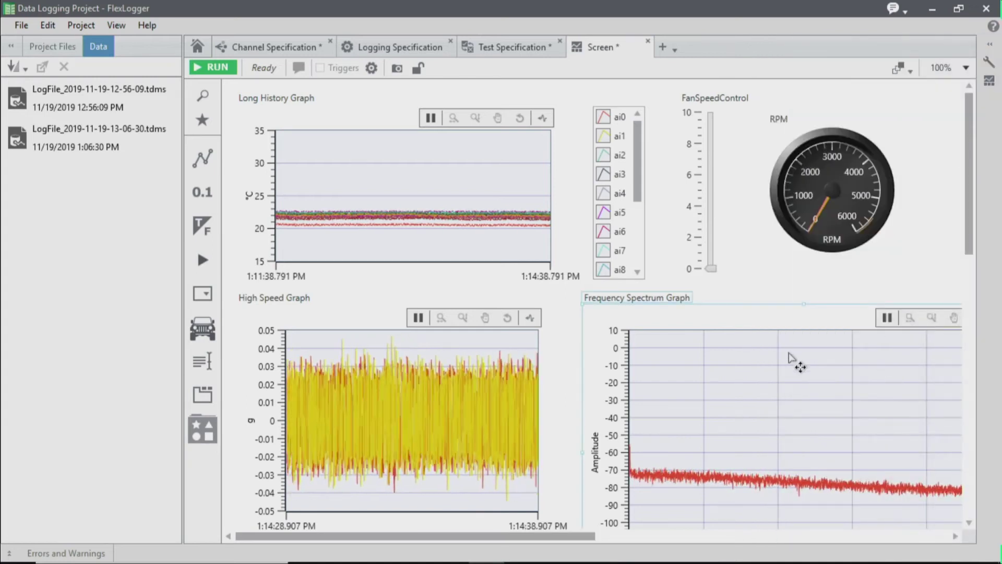
scroll(787, 355, "down", 3)
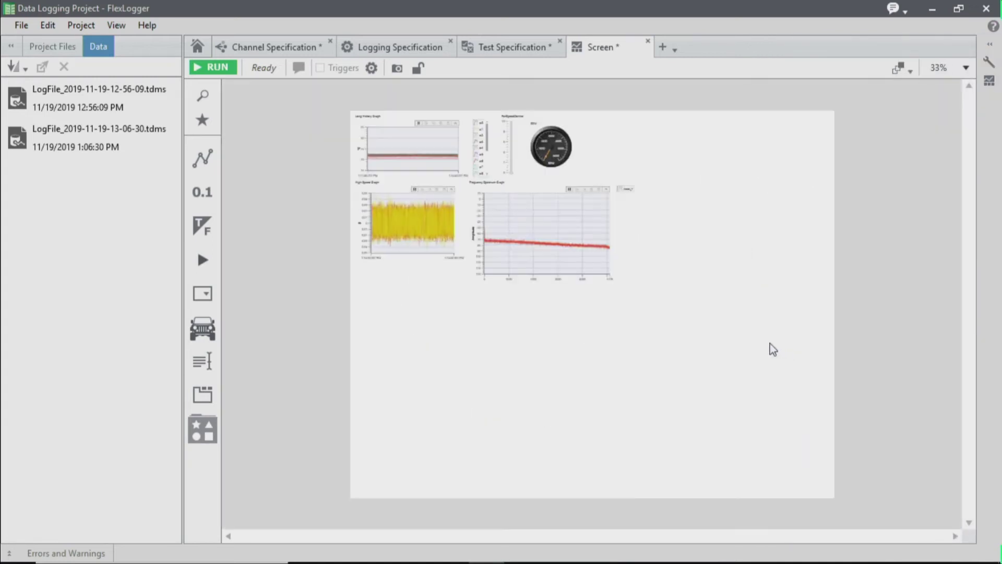
scroll(771, 348, "up", 2)
scroll(471, 275, "up", 2)
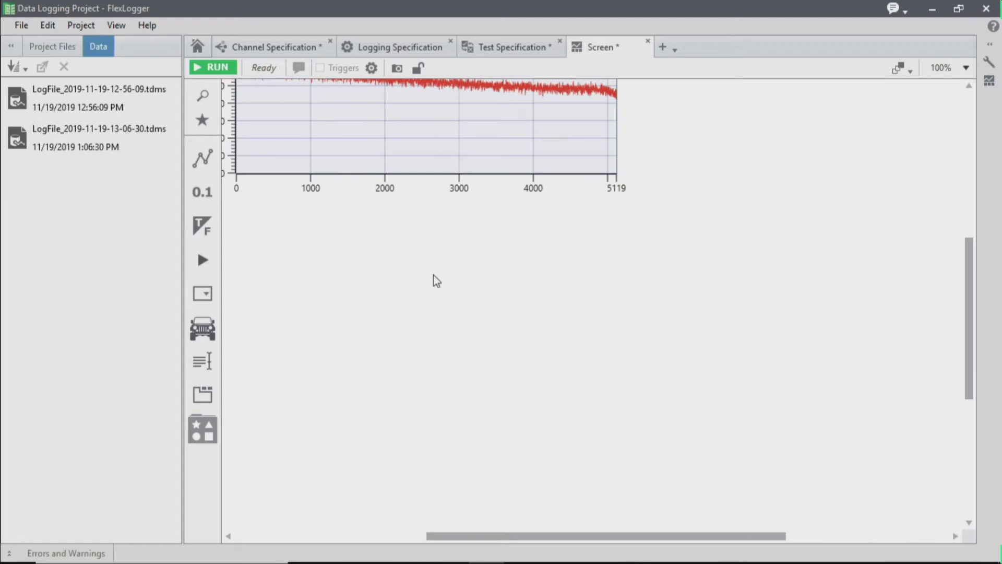
left_click_drag(519, 525, 396, 535)
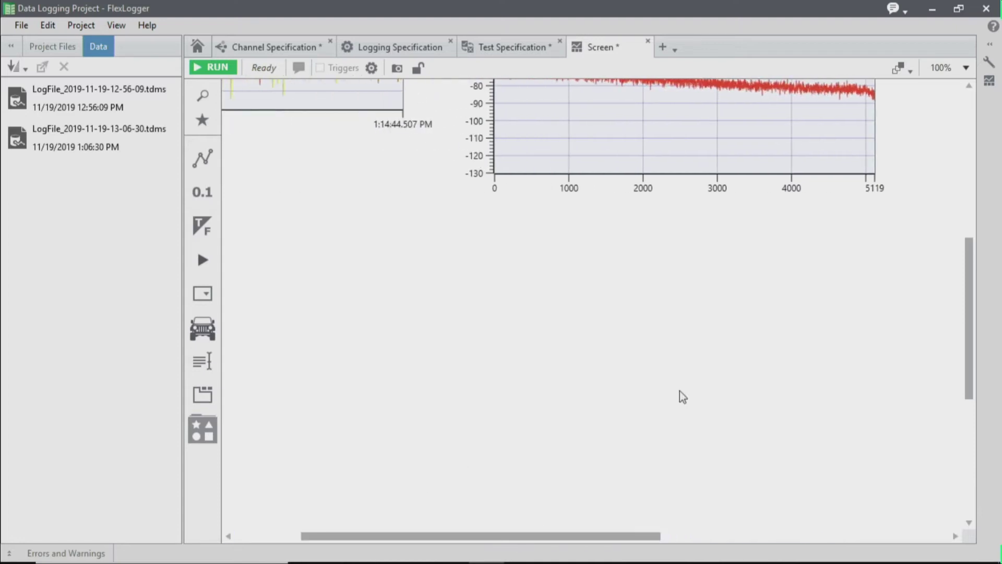
scroll(680, 396, "up", 3)
scroll(695, 381, "up", 1)
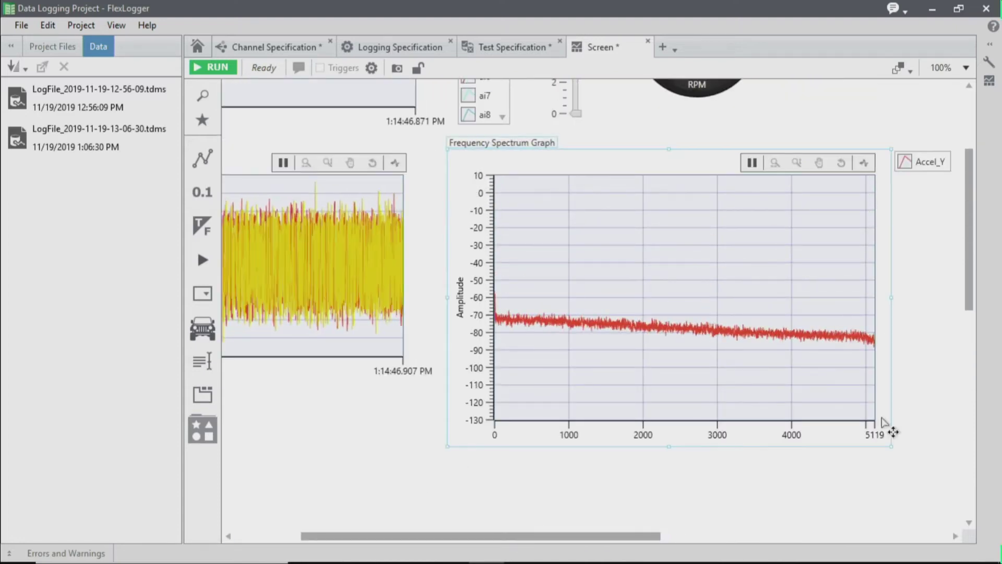
left_click_drag(894, 449, 751, 362)
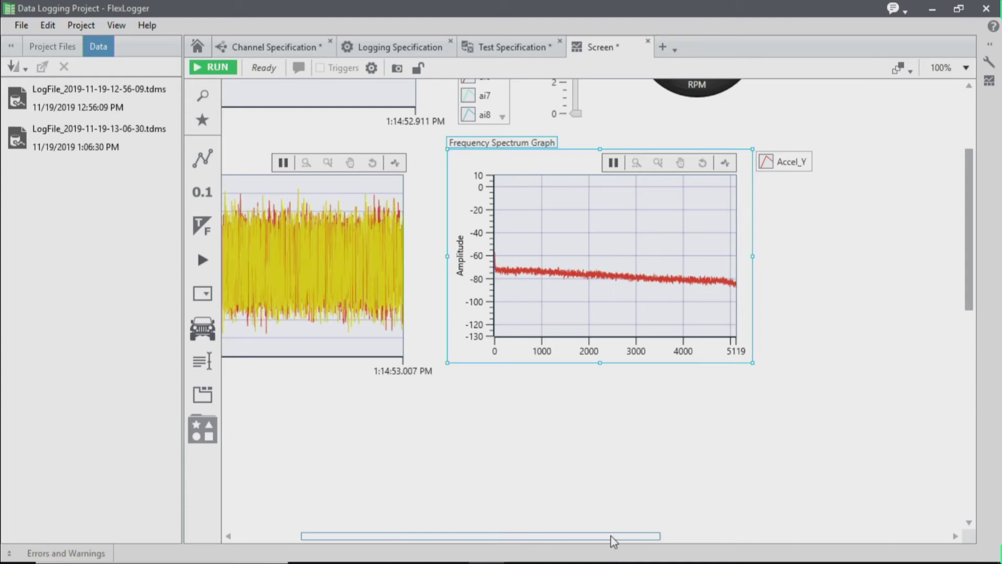
left_click_drag(610, 536, 546, 535)
scroll(613, 458, "up", 3)
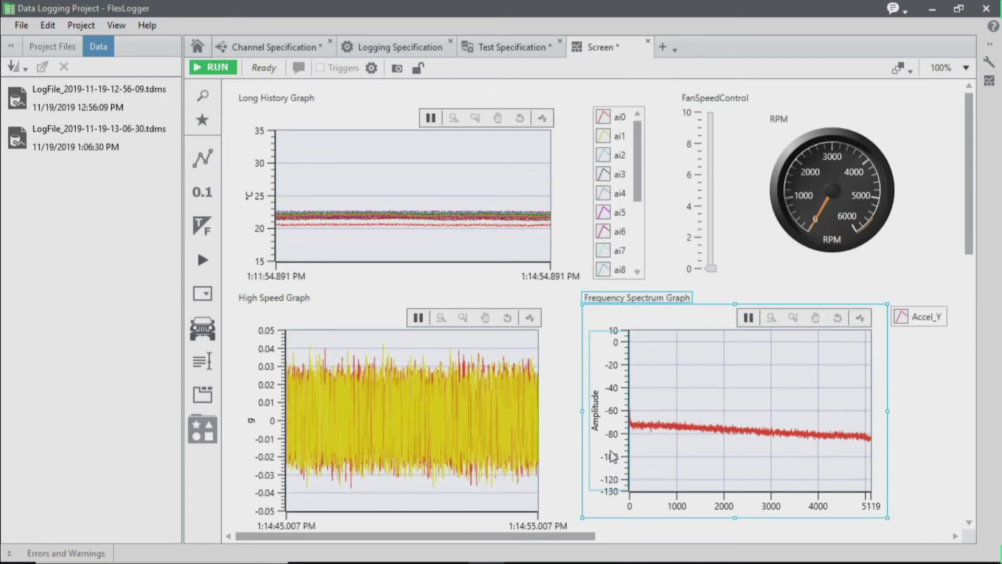
left_click(918, 246)
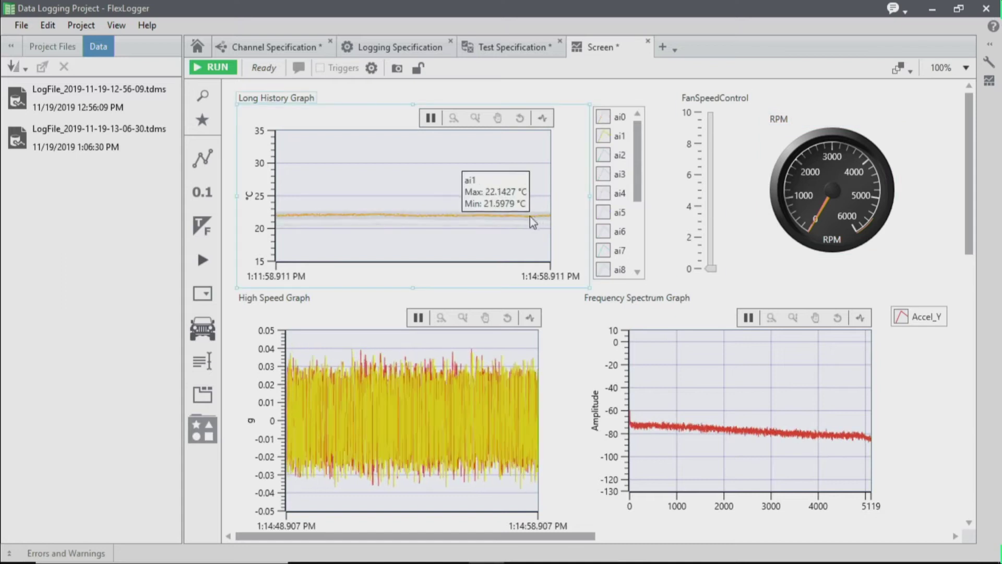
- Show an upper limit with a value of 27 on the Long History Graph's °C axis
left_click(578, 186)
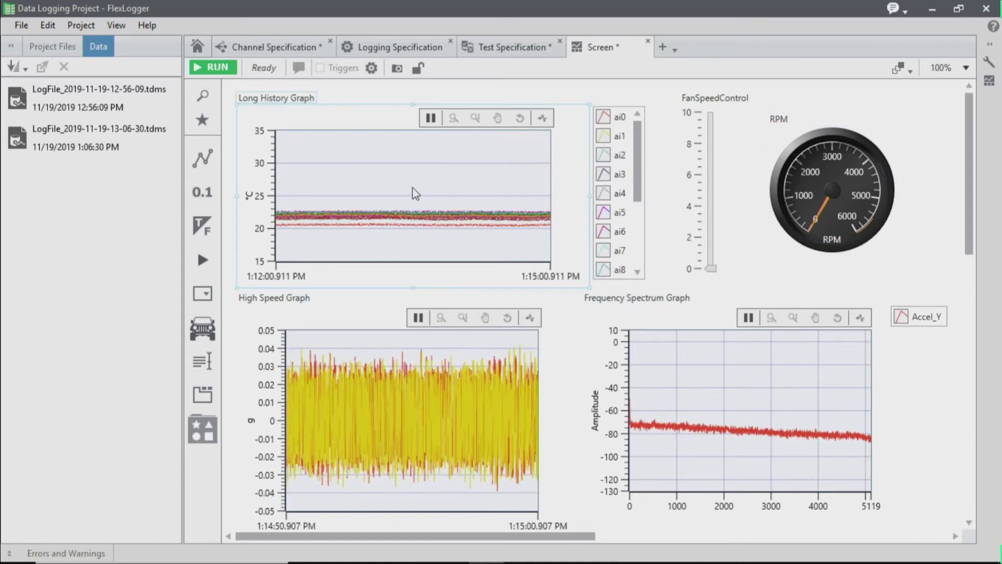
left_click(254, 174)
right_click(255, 173)
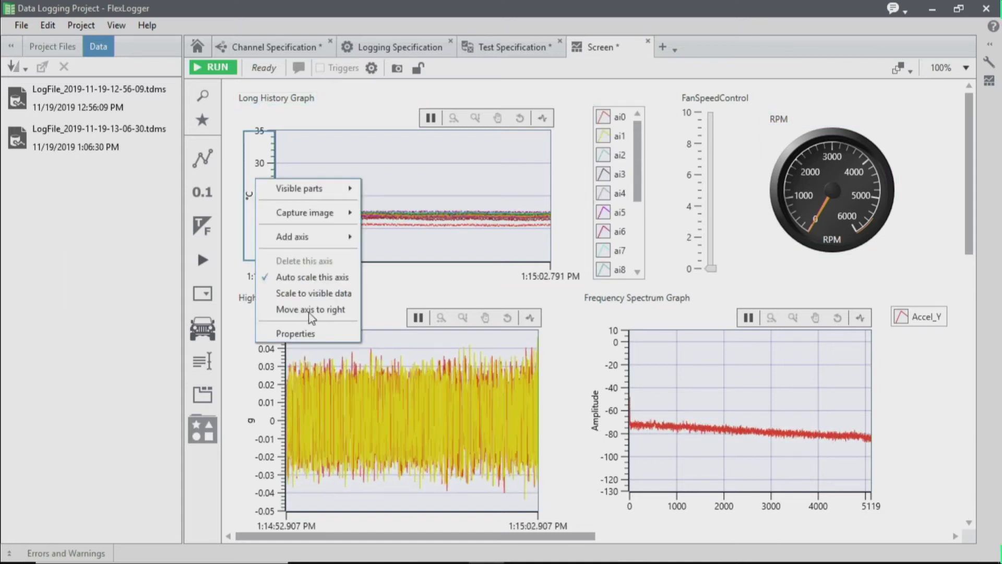
left_click(324, 336)
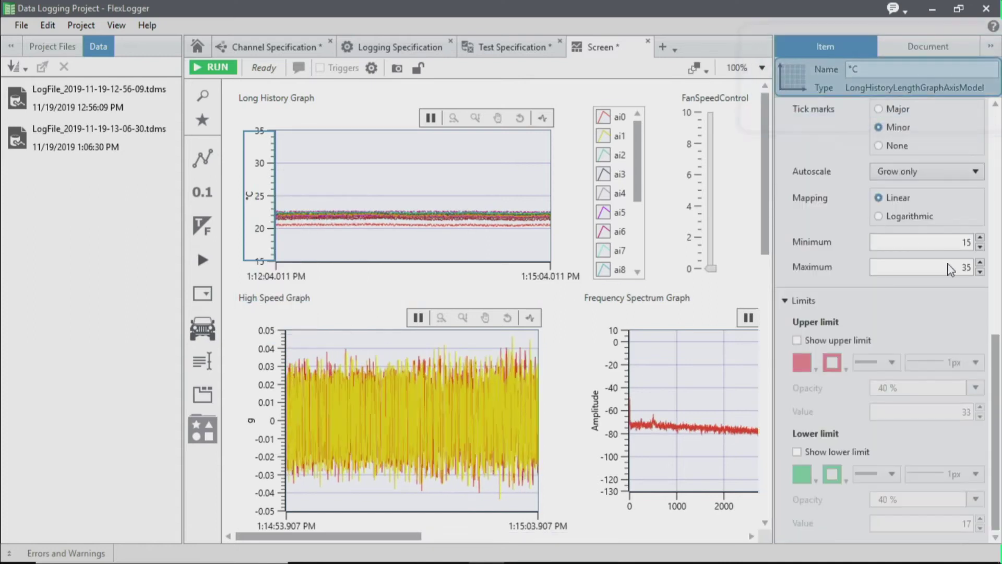
left_click(797, 342)
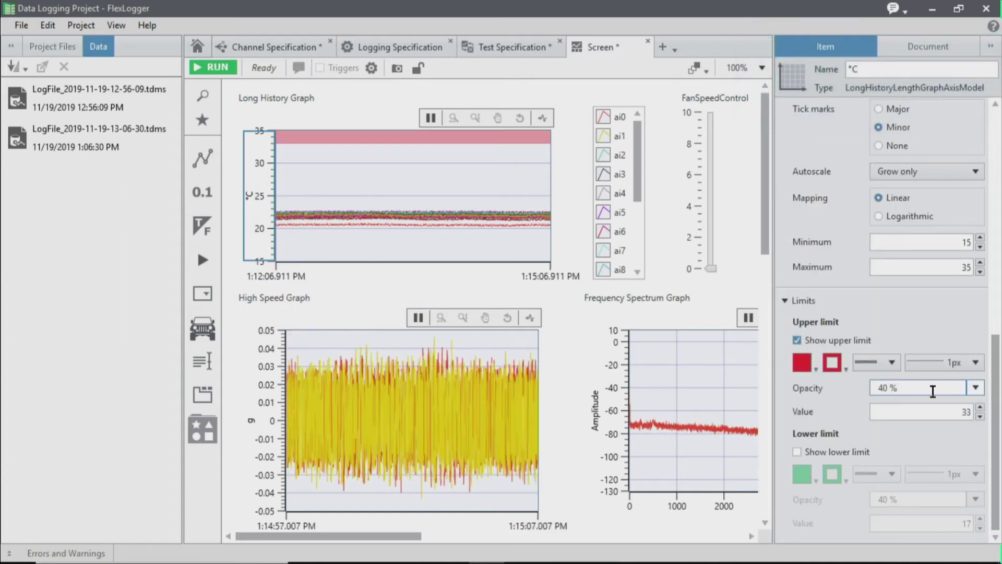
double_click(961, 413)
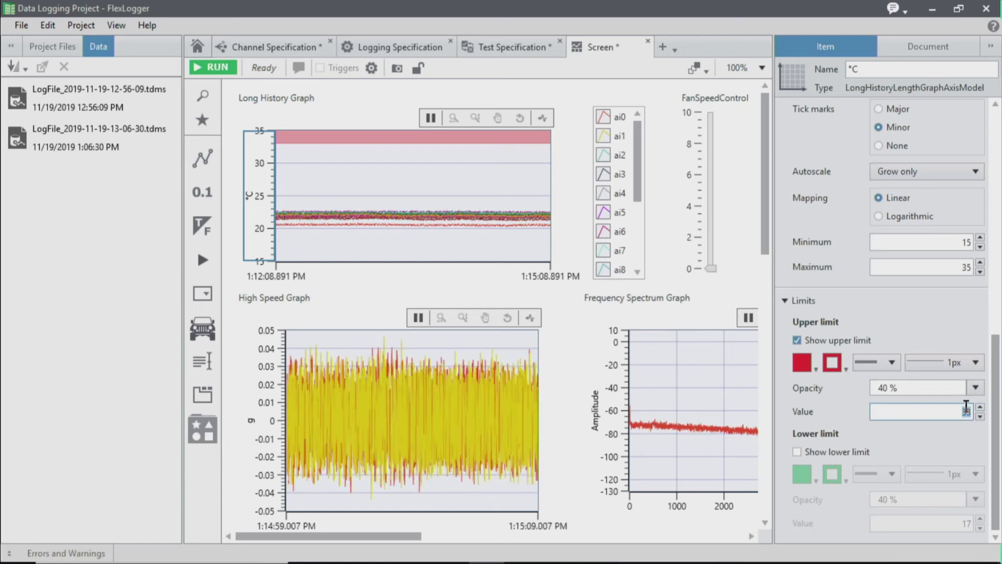
type("27")
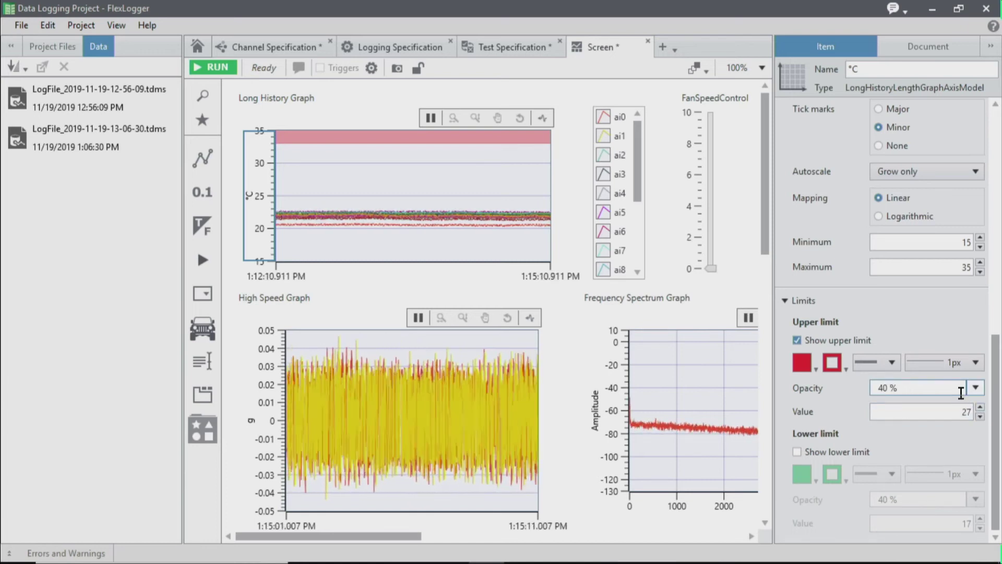
left_click(570, 91)
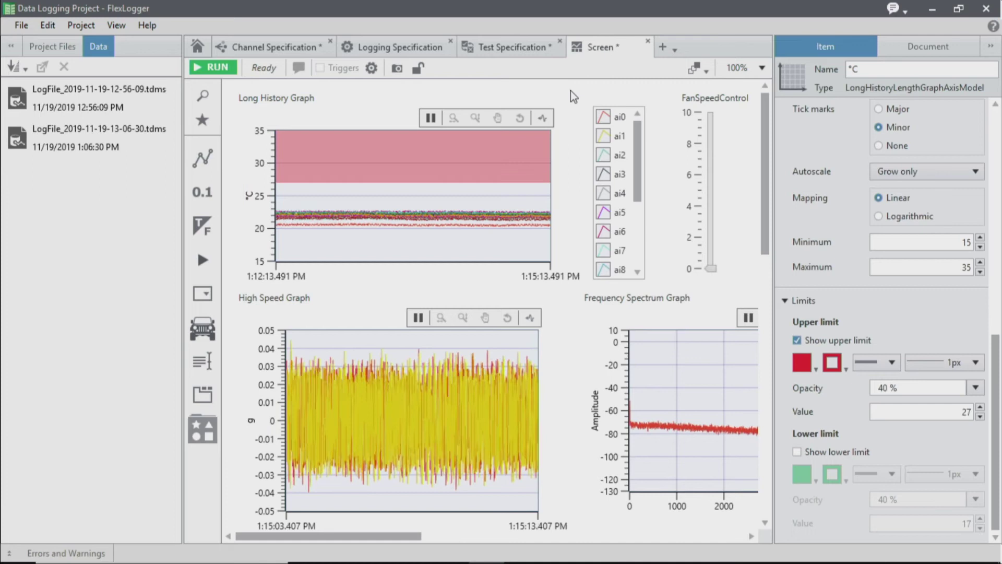
left_click(990, 46)
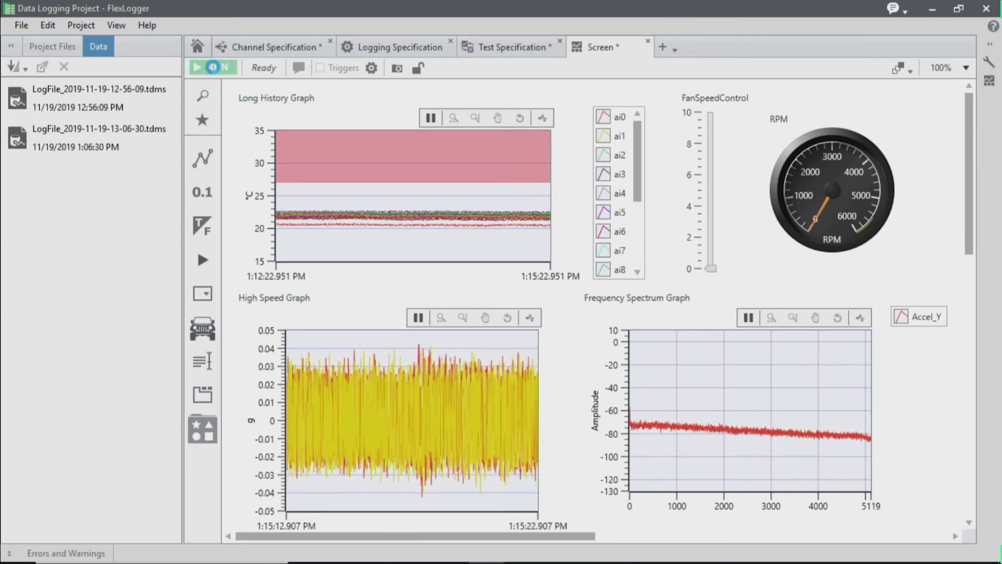
- Start the test run so that the project logs its data
left_click(214, 69)
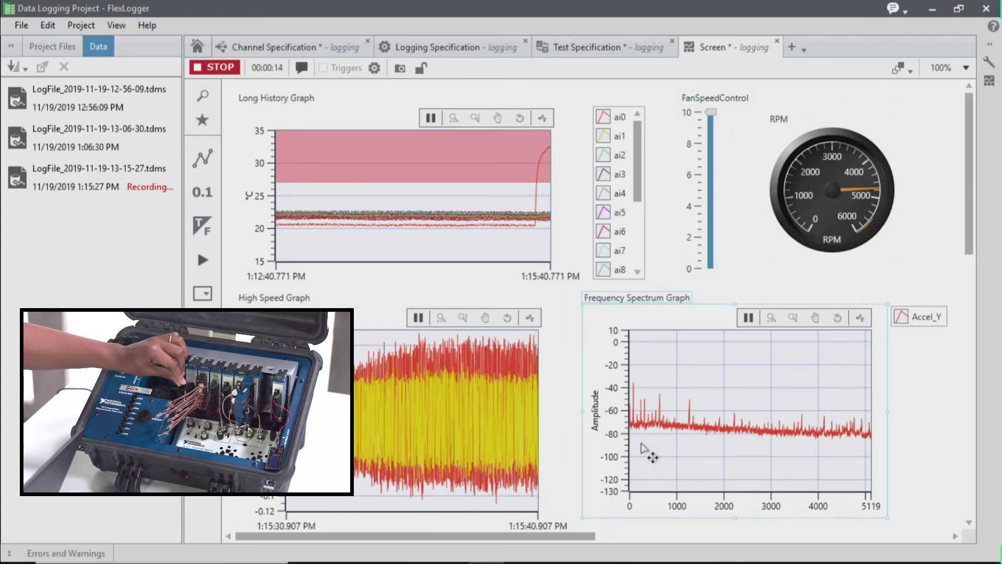
mouse_move(480, 390)
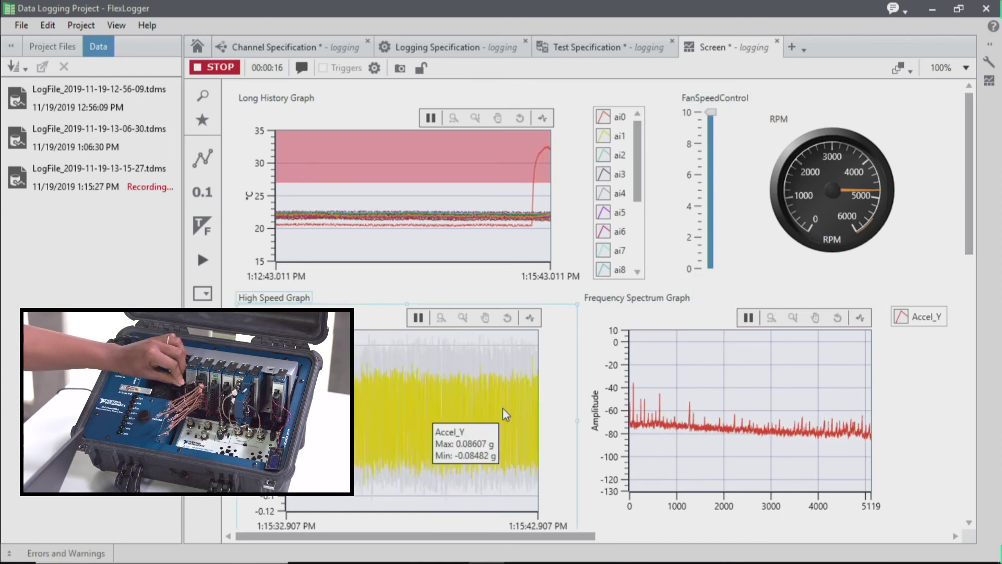
- Pause the Frequency Spectrum Graph and zoom its frequency axis to the range from about 202 to 1042
left_click(749, 318)
left_click(770, 317)
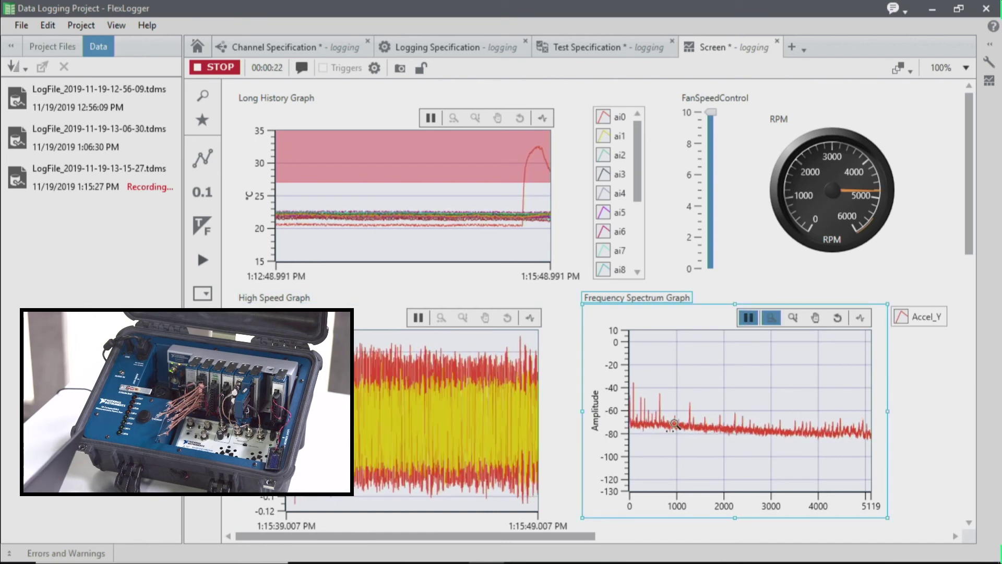
left_click_drag(639, 407, 679, 409)
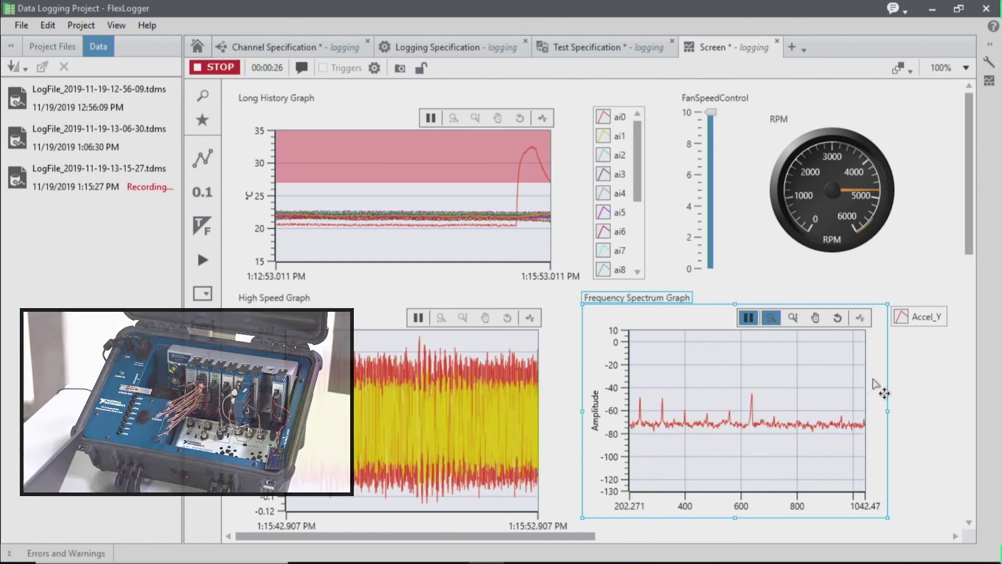
- Show the cursor legend of the Frequency Spectrum Graph and add a cursor to the graph
right_click(621, 411)
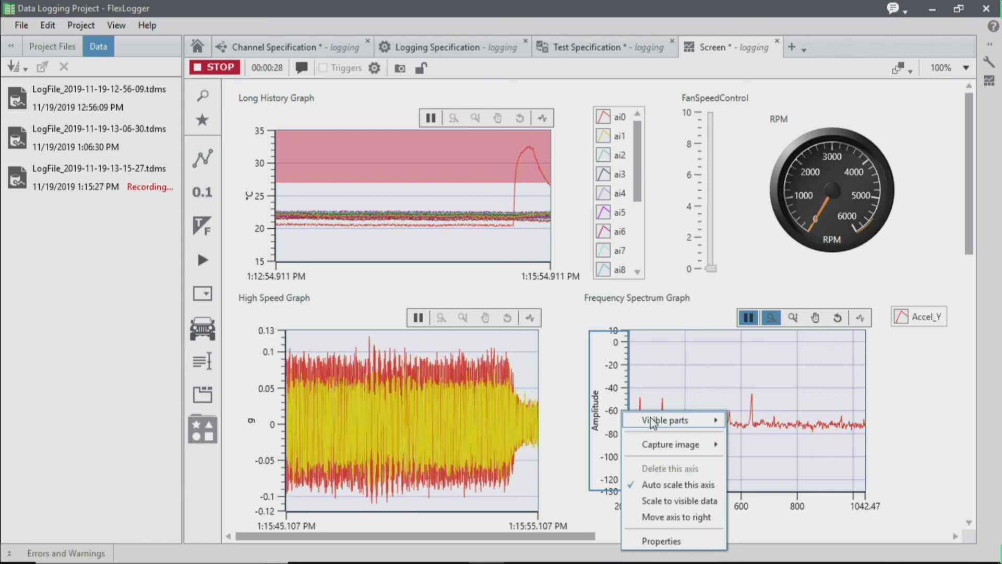
mouse_move(652, 420)
left_click(783, 439)
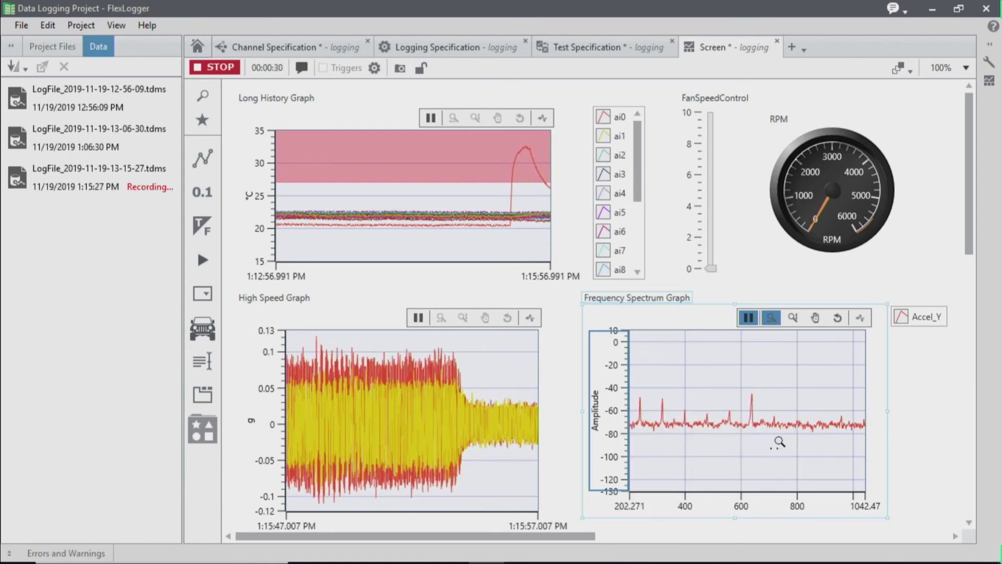
scroll(777, 446, "down", 3)
left_click(605, 516)
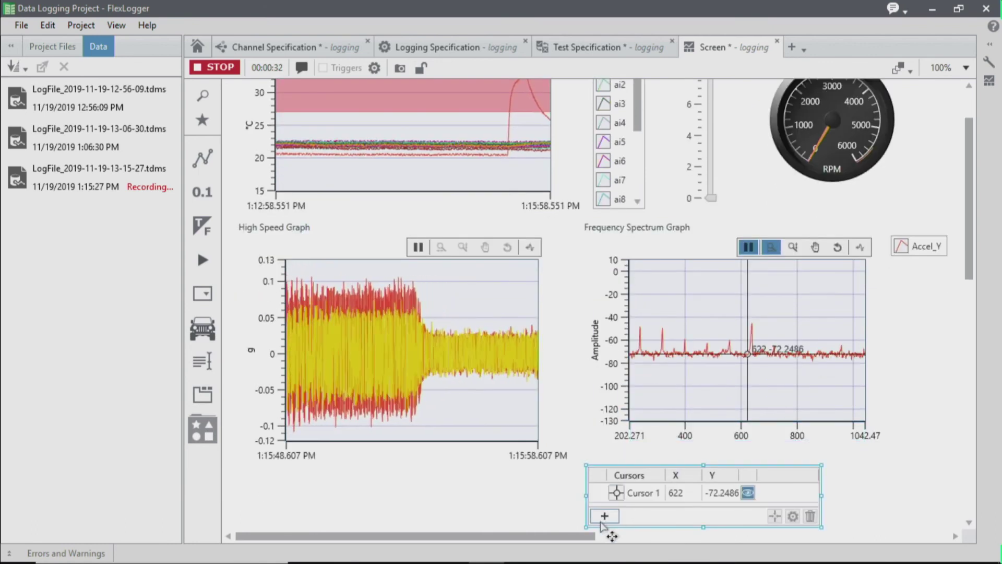
- Move the cursor on the Frequency Spectrum Graph onto the tallest peak, at an X value of about 639
left_click(751, 385)
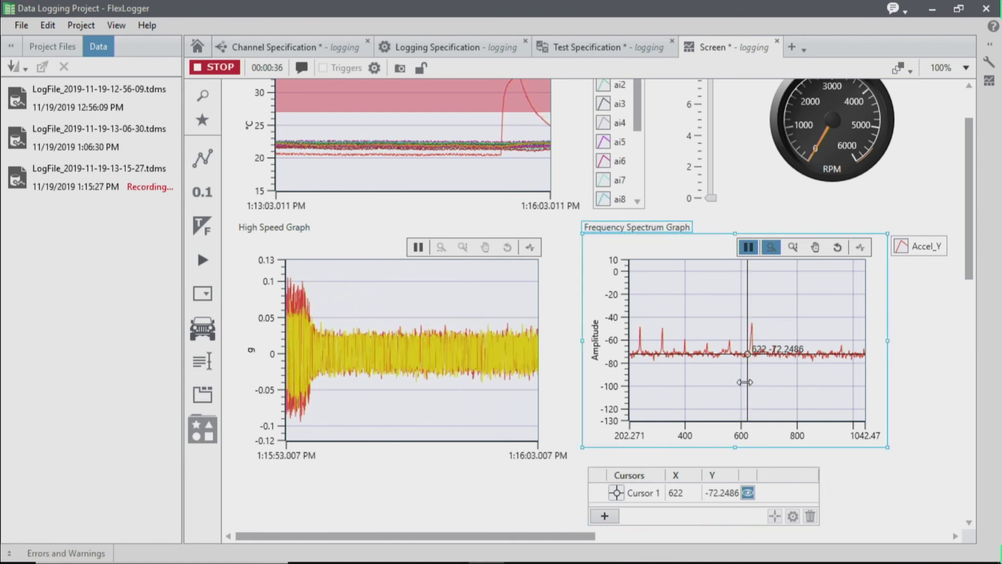
left_click_drag(754, 382, 750, 382)
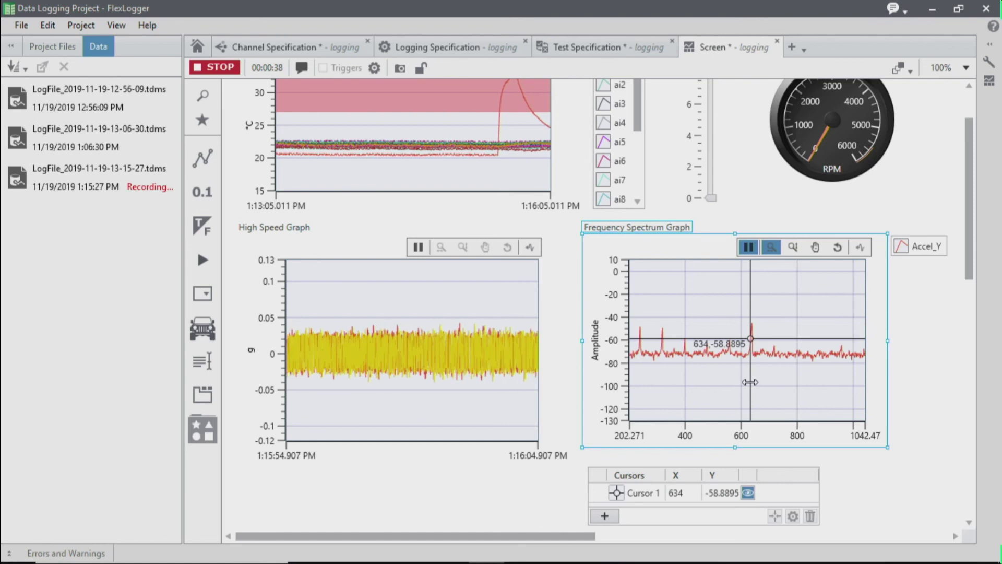
left_click_drag(750, 382, 751, 382)
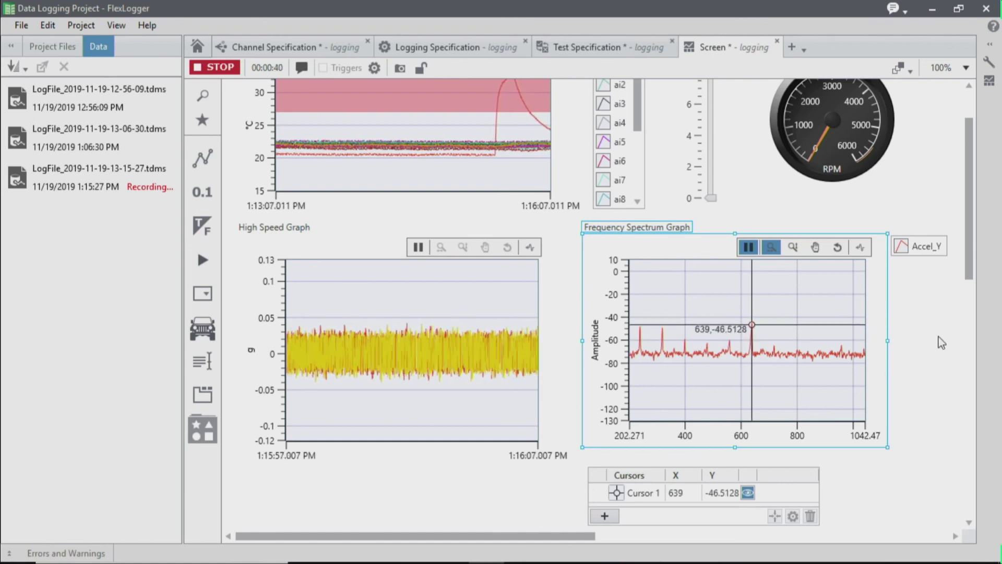